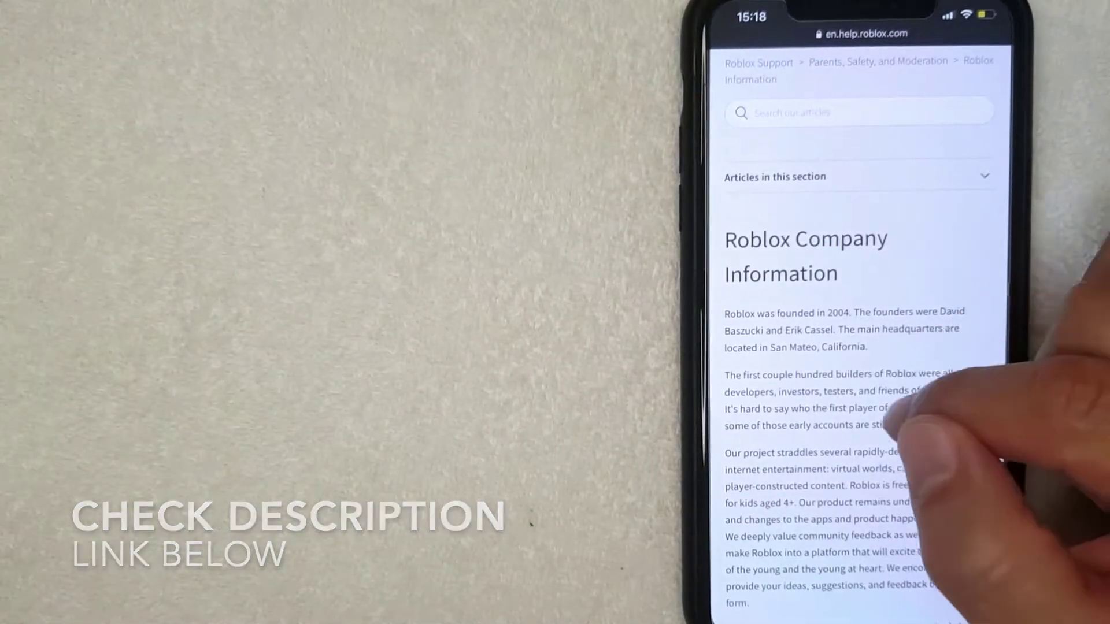
{"action": "scroll", "coordinate": [911, 382], "scroll_direction": "down", "scroll_amount": 1}
{"action": "scroll", "coordinate": [858, 347], "scroll_direction": "down", "scroll_amount": 2}
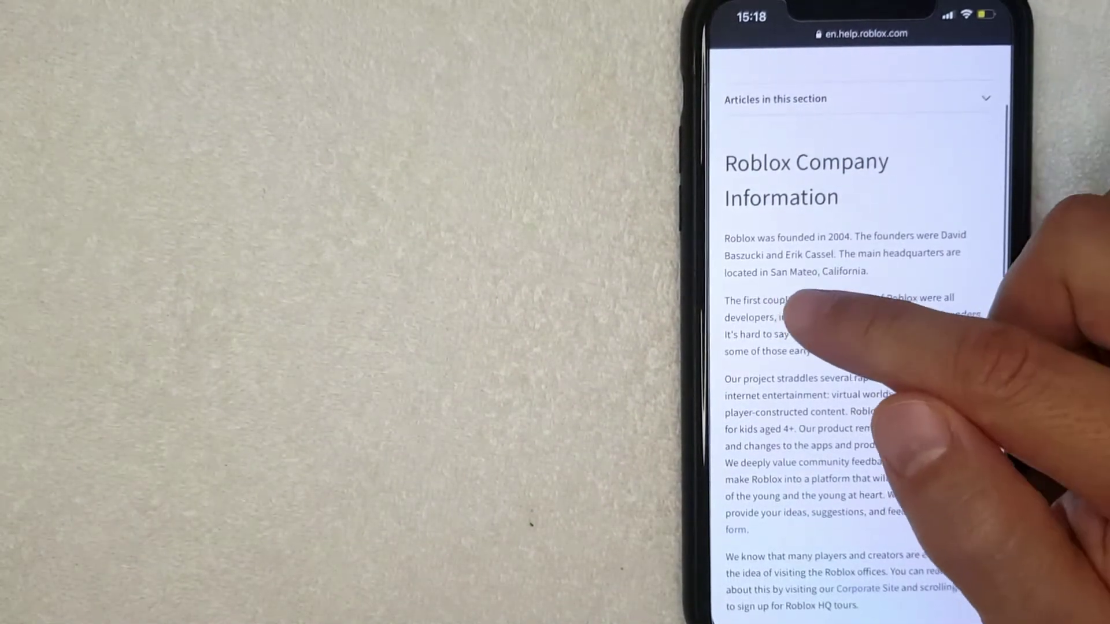